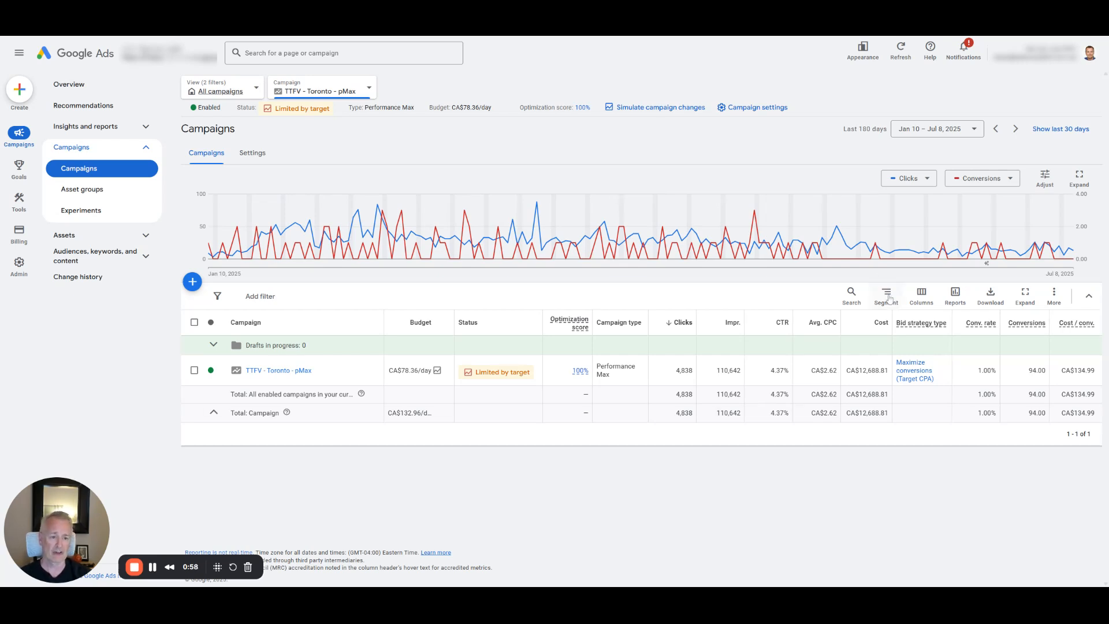
# - Segment the TTFV - Toronto - pMax campaign table by month and review the monthly performance rows
pyautogui.click(889, 301)
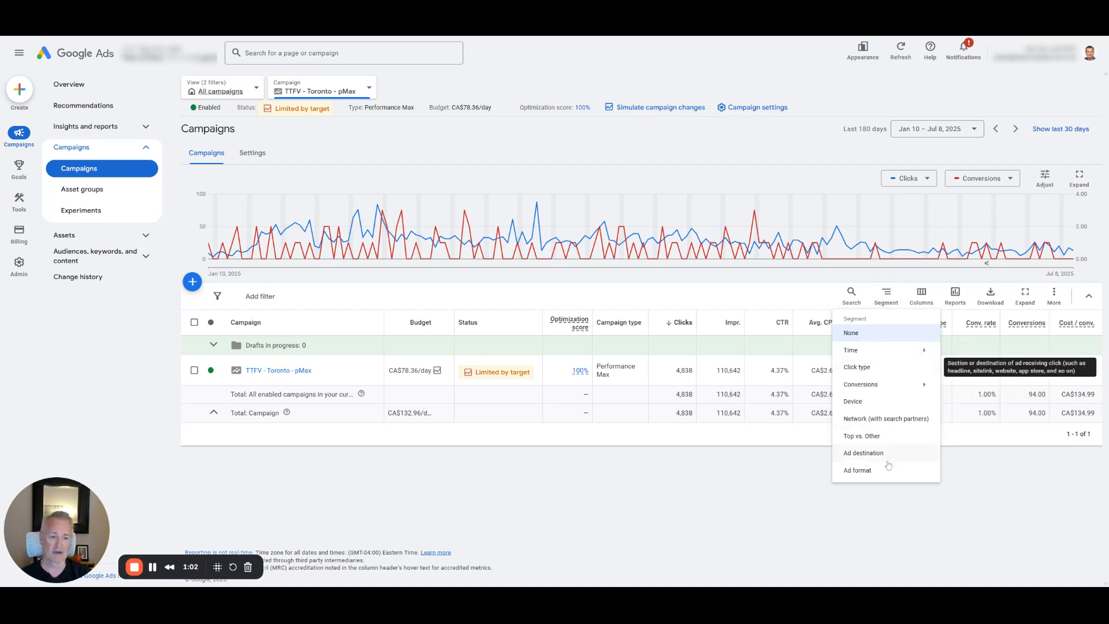
pyautogui.moveTo(877, 352)
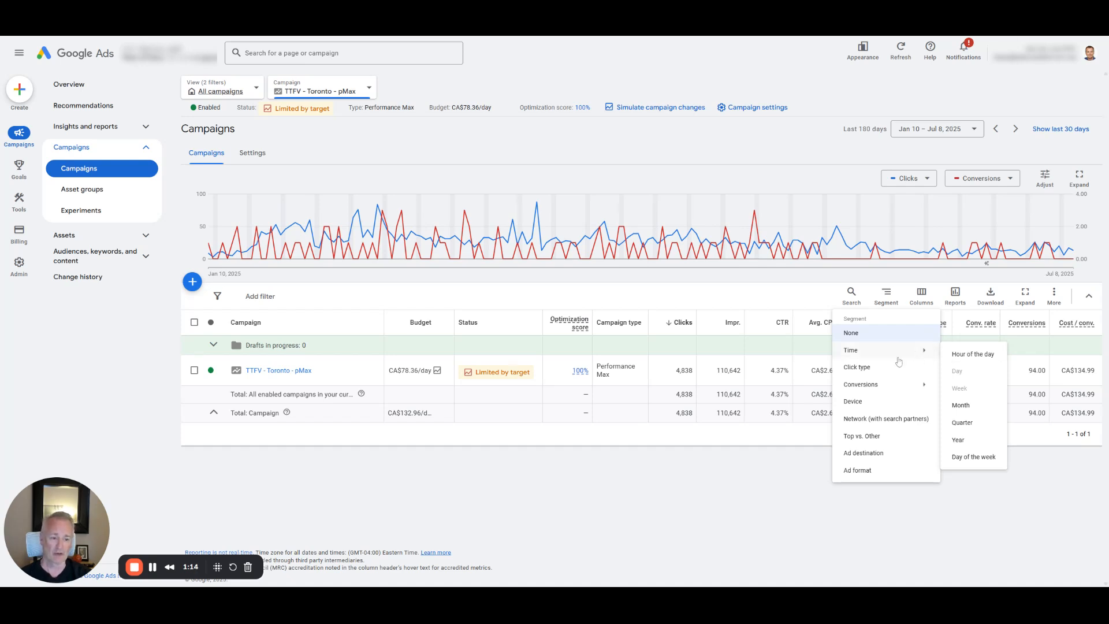
pyautogui.click(980, 409)
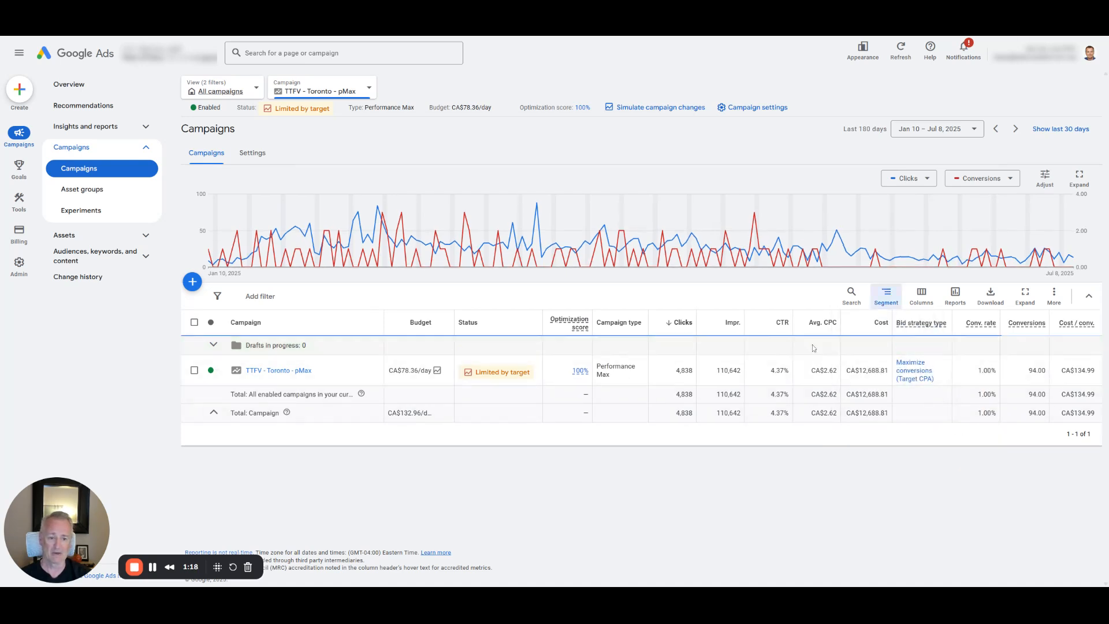
pyautogui.scroll(-2, 814, 348)
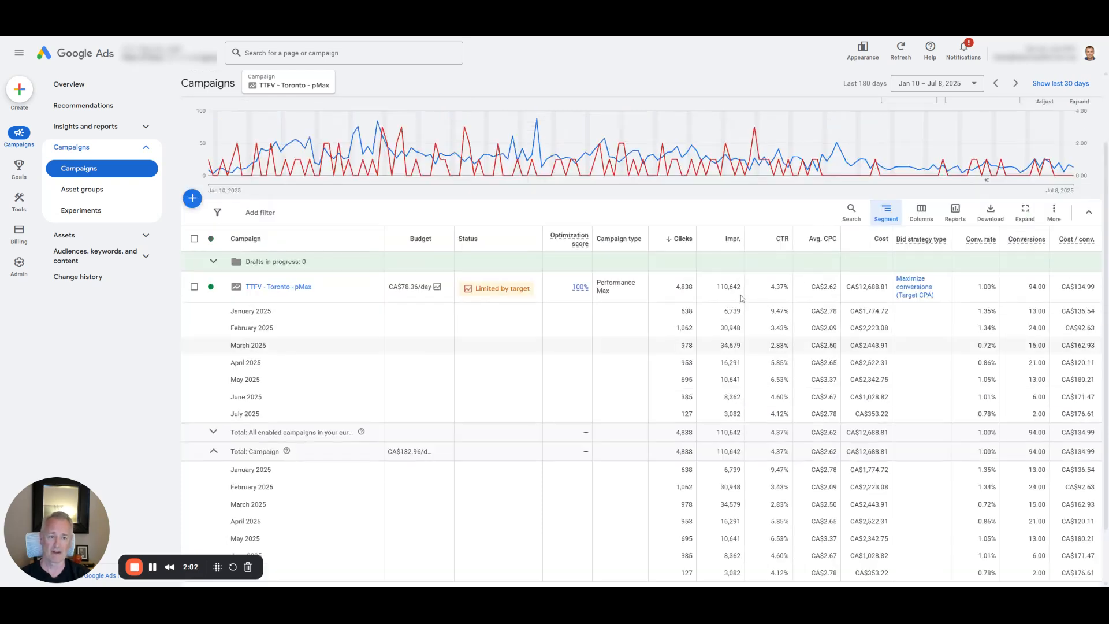
pyautogui.scroll(1, 709, 287)
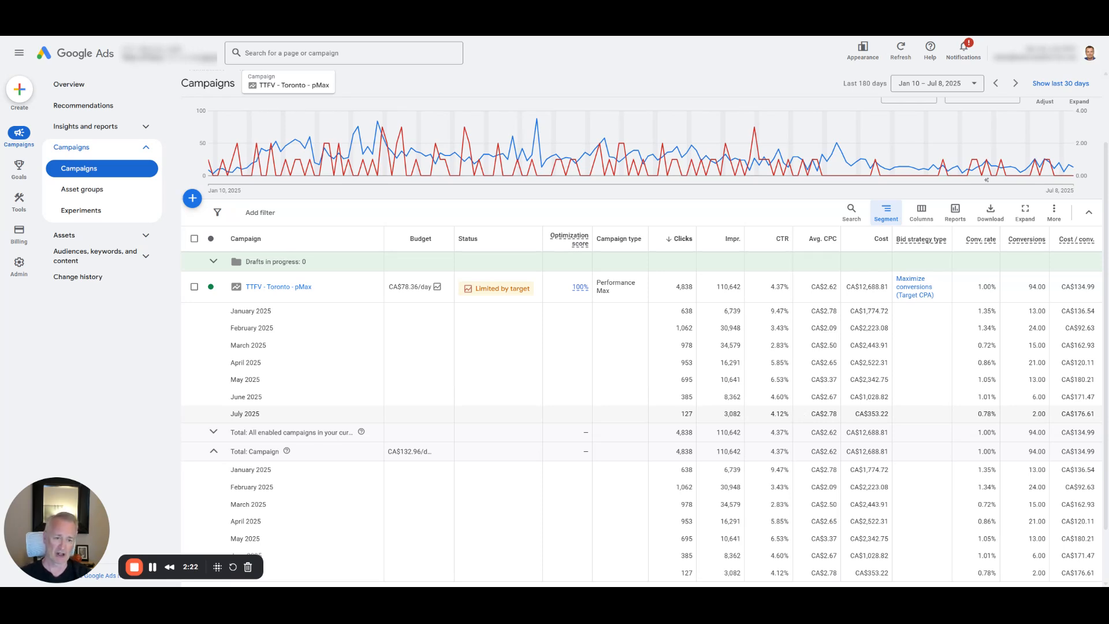
# - Segment the campaign table by click type and review the click-type rows under the campaign and its totals
pyautogui.click(886, 212)
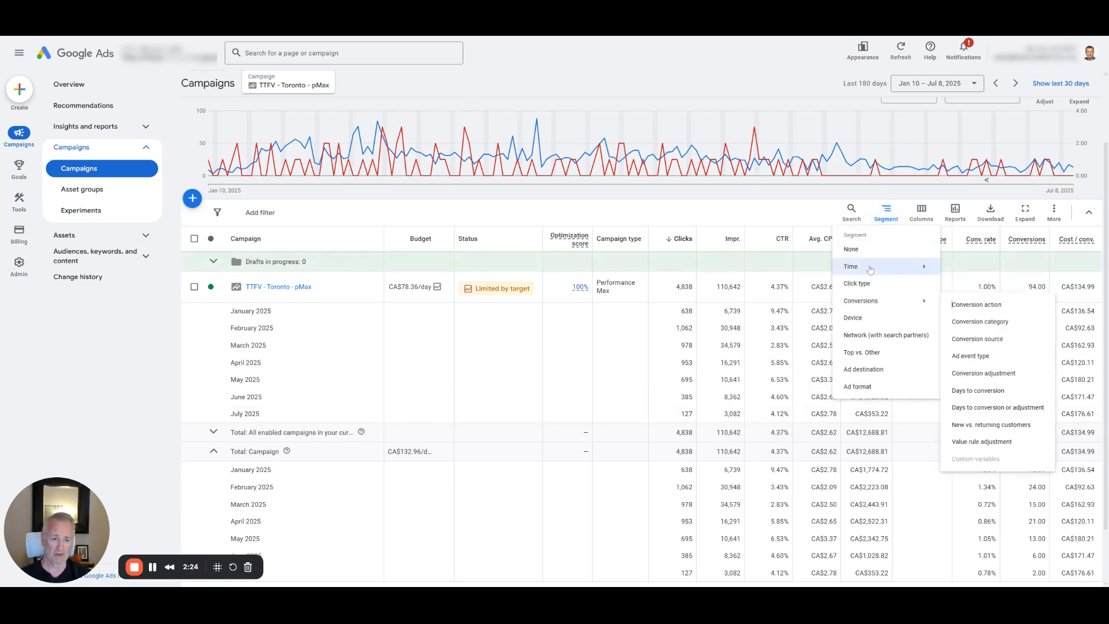
pyautogui.moveTo(870, 270)
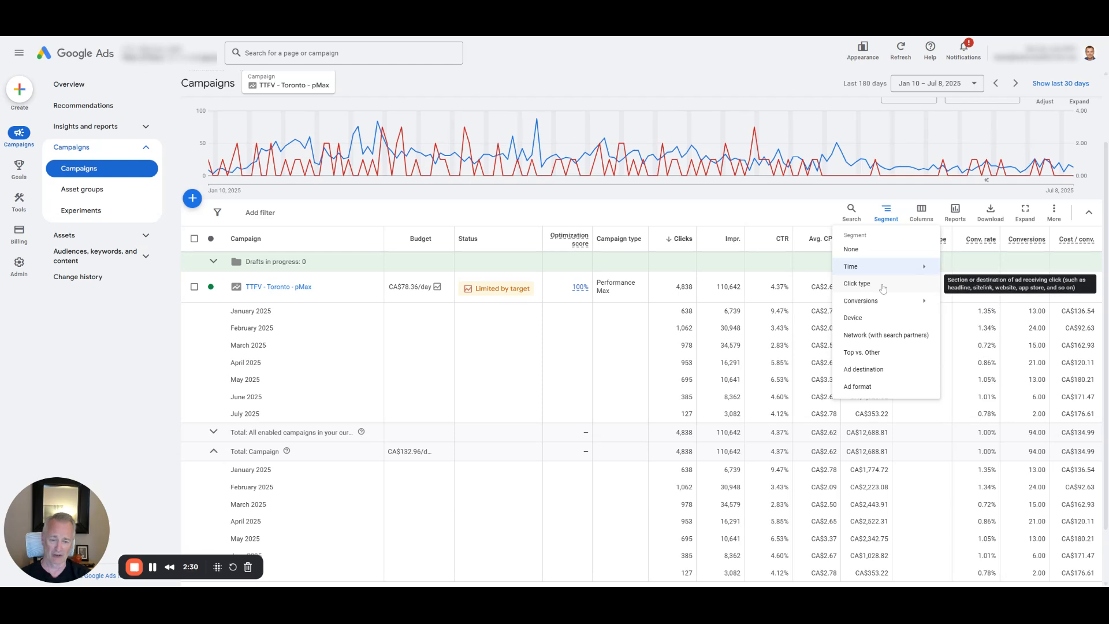
pyautogui.moveTo(875, 302)
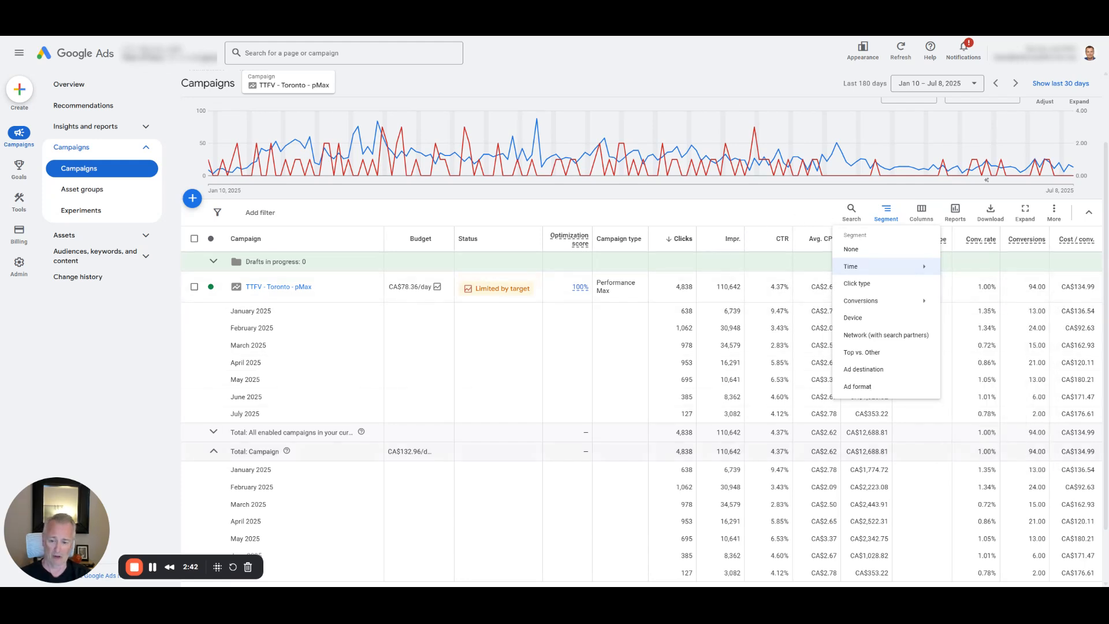
pyautogui.scroll(-1, 578, 488)
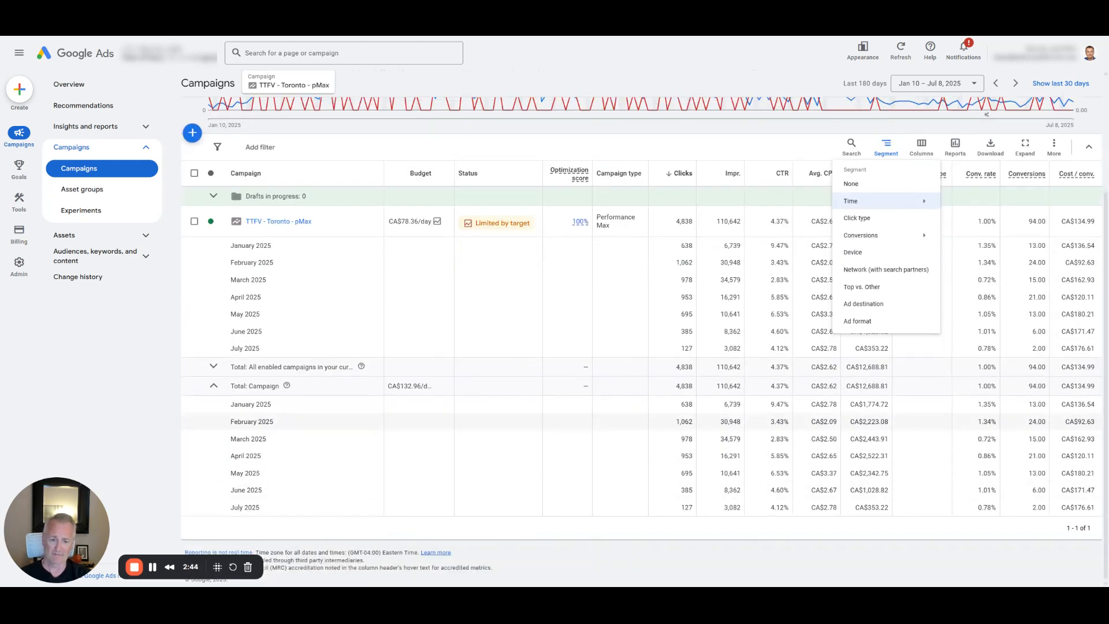
pyautogui.scroll(1, 619, 405)
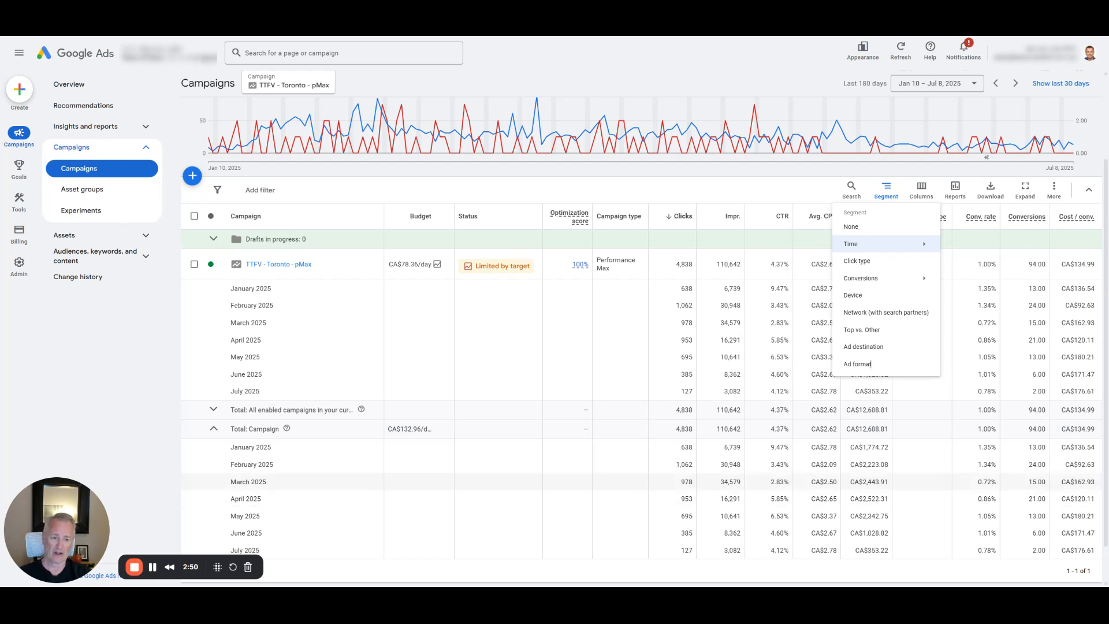
pyautogui.scroll(1, 672, 520)
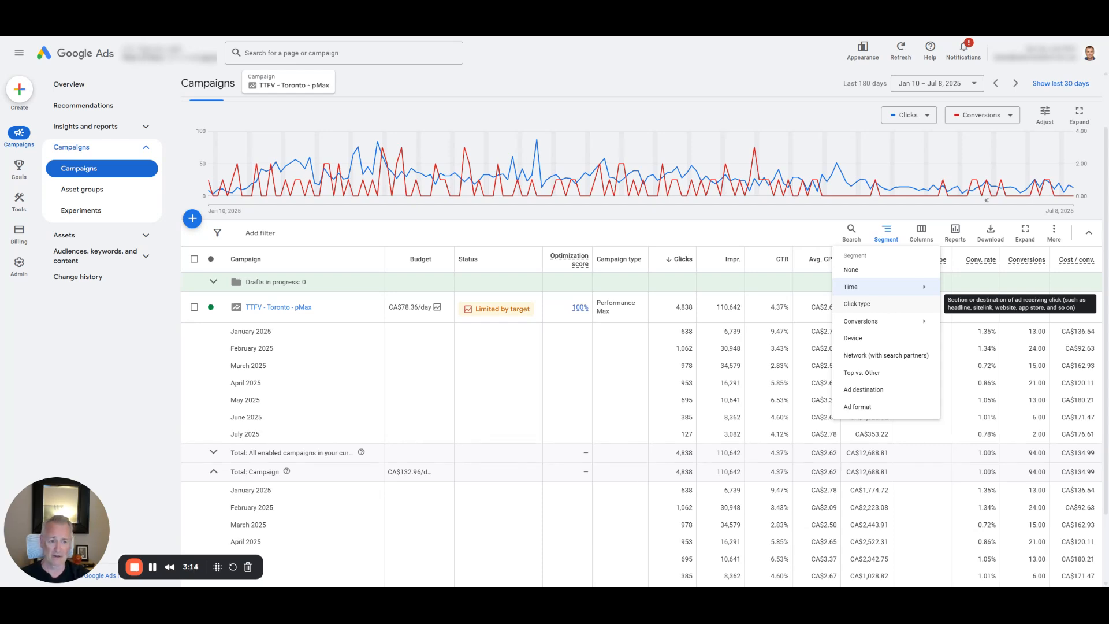
pyautogui.click(883, 305)
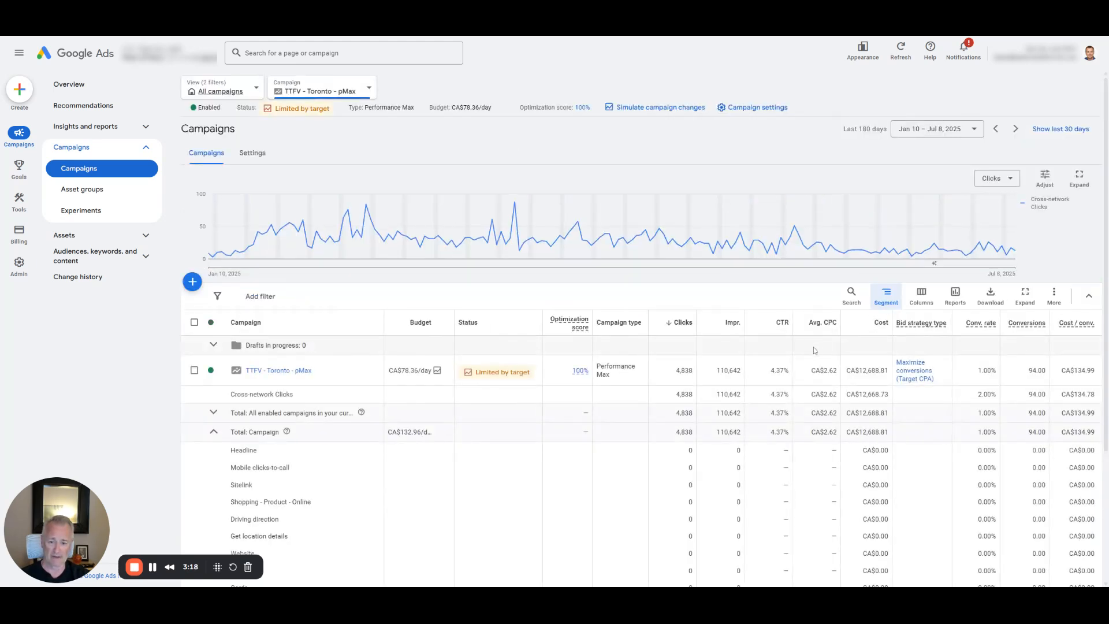
pyautogui.scroll(-1, 814, 350)
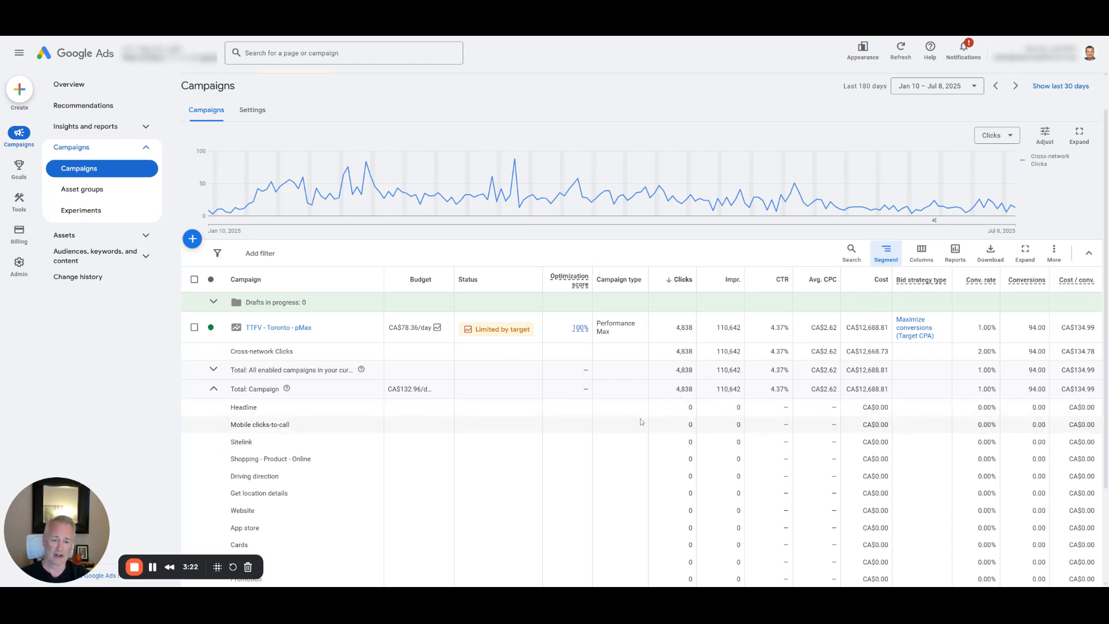
pyautogui.scroll(-1, 549, 456)
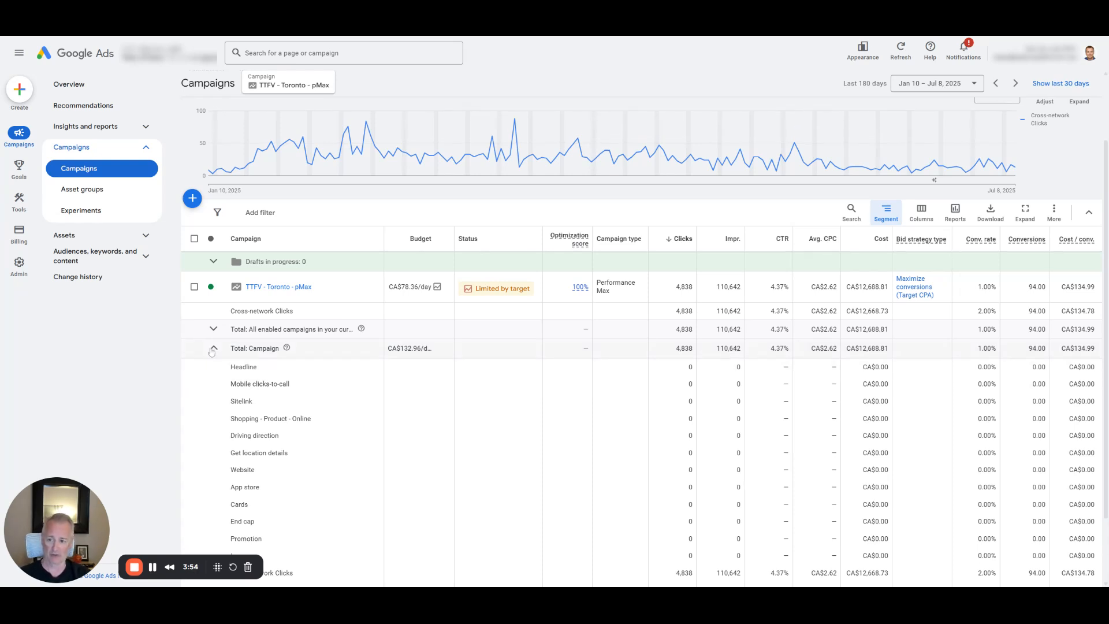
pyautogui.scroll(-2, 689, 418)
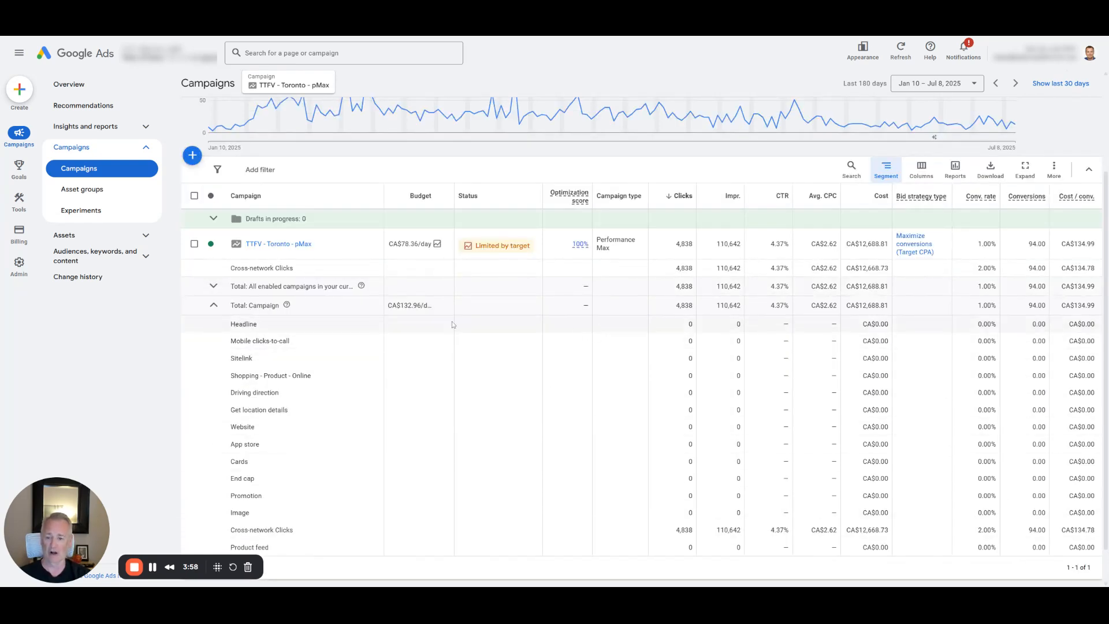
# - Segment the campaign table by device and compare the performance of the device types
pyautogui.scroll(4, 477, 332)
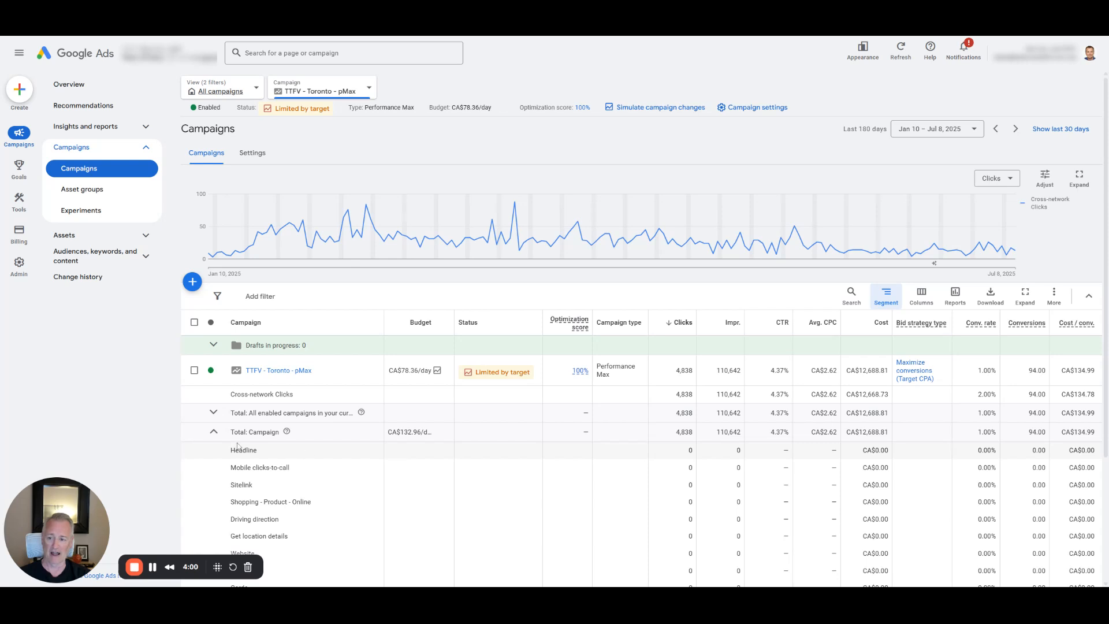
pyautogui.click(886, 296)
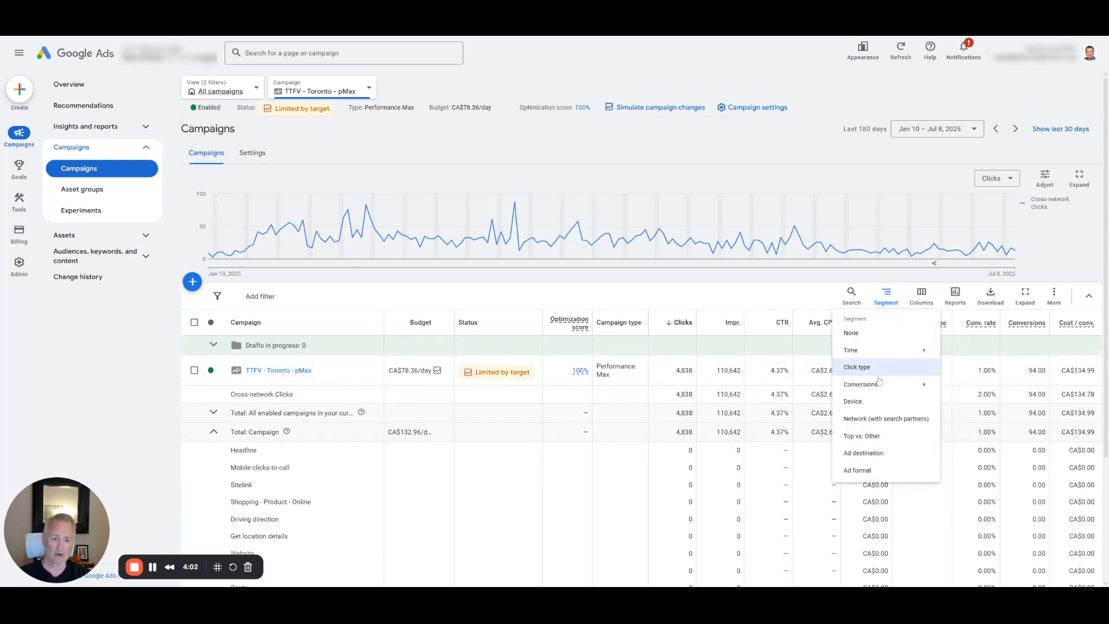
pyautogui.moveTo(876, 388)
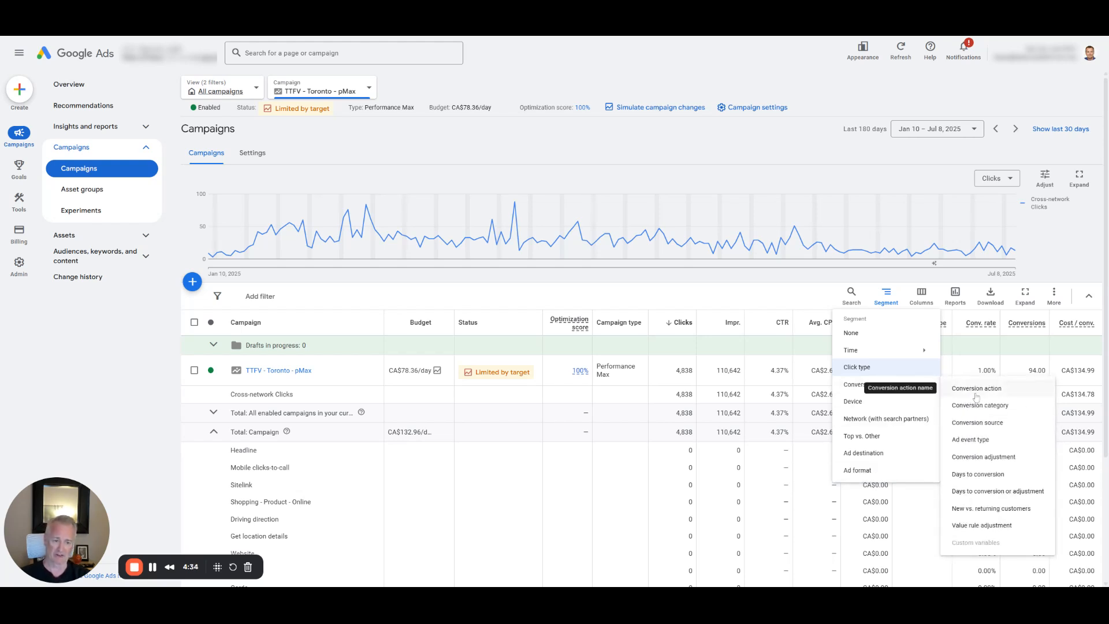
pyautogui.click(876, 405)
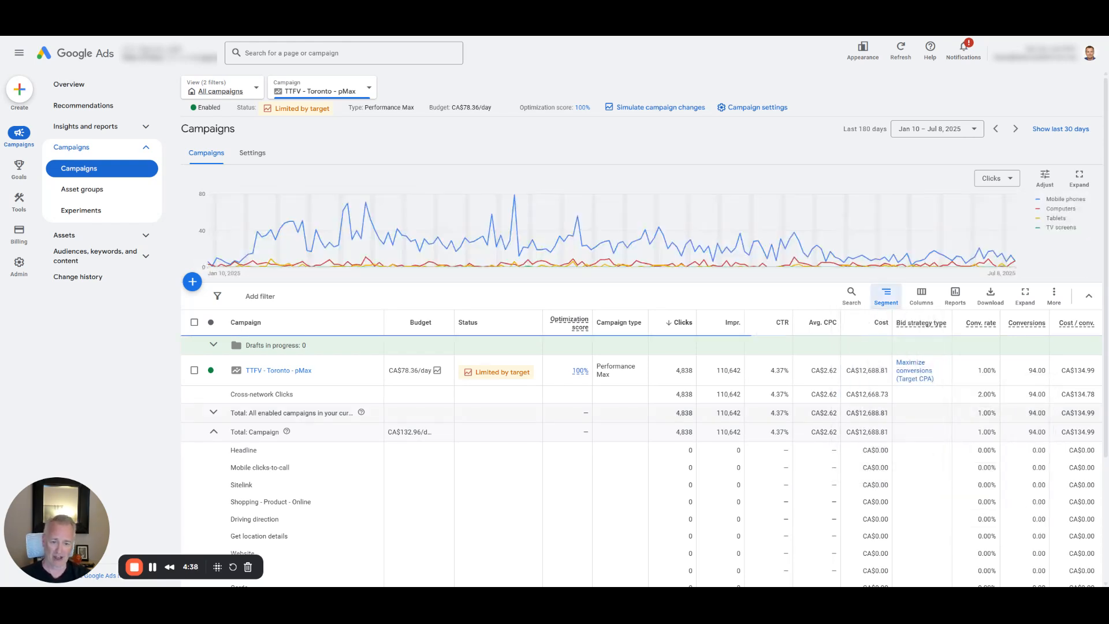
pyautogui.scroll(-1, 787, 411)
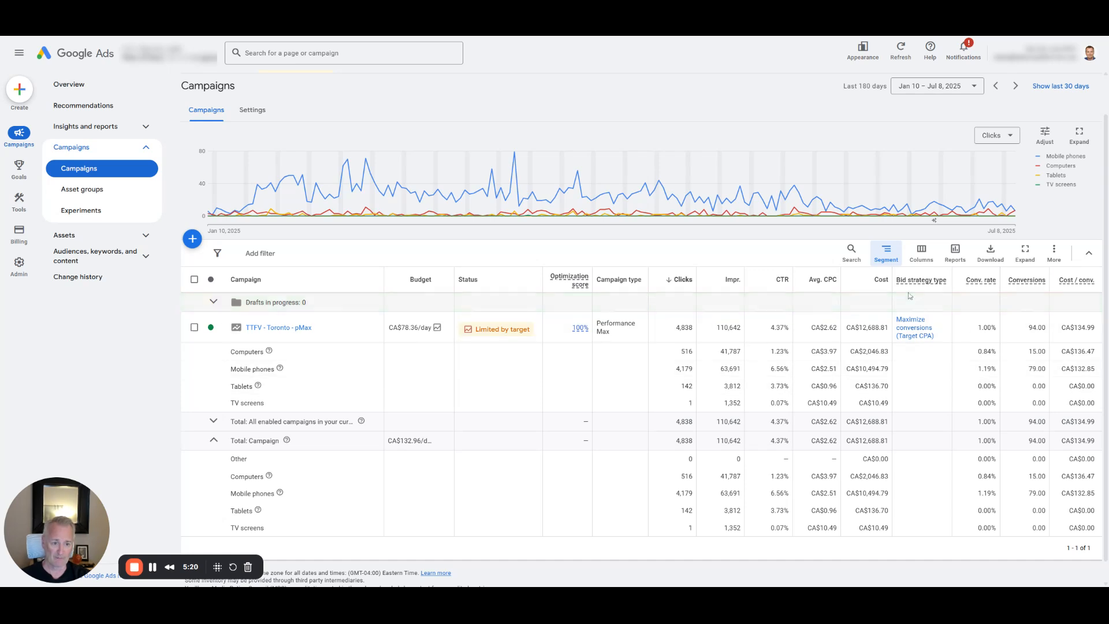
# - Segment the campaign table by network with search partners and examine the breakdown across the Google networks
pyautogui.click(886, 252)
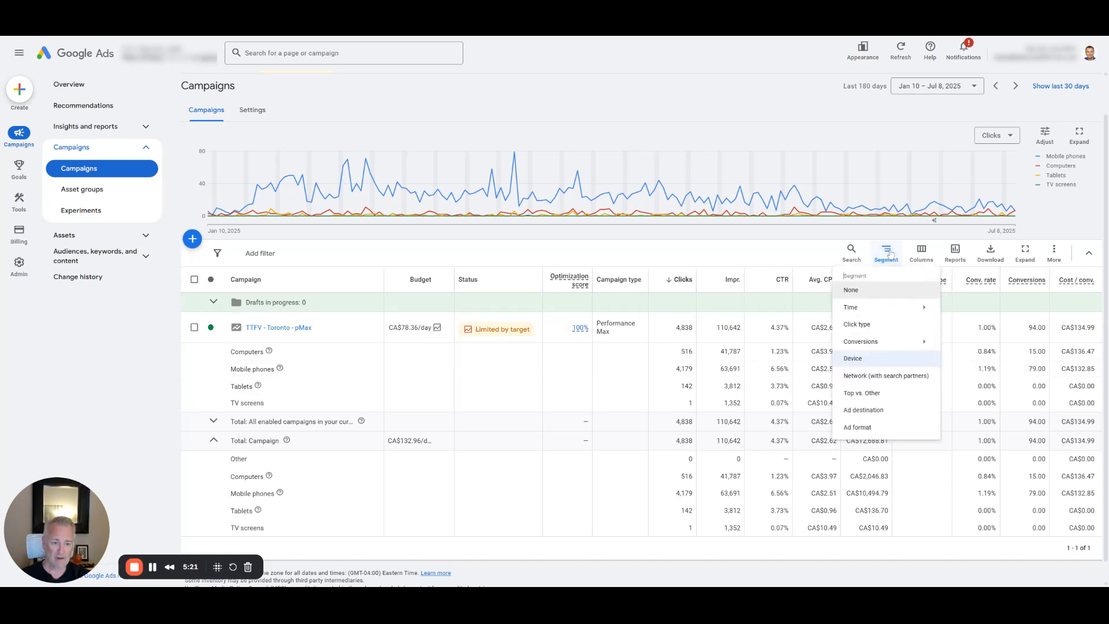
pyautogui.click(886, 376)
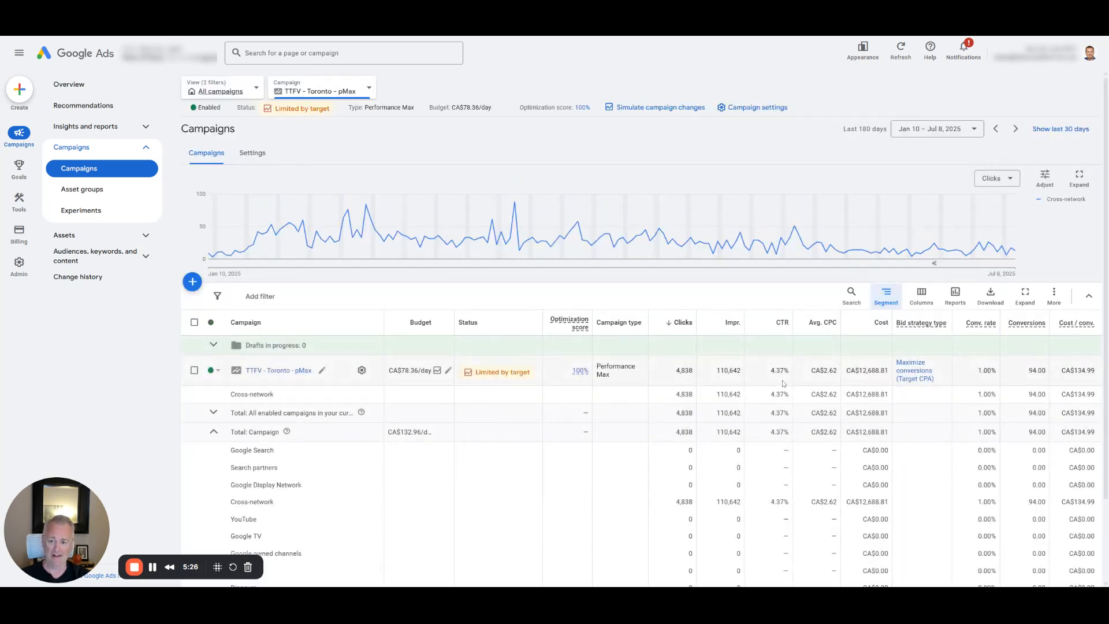
pyautogui.scroll(-3, 784, 383)
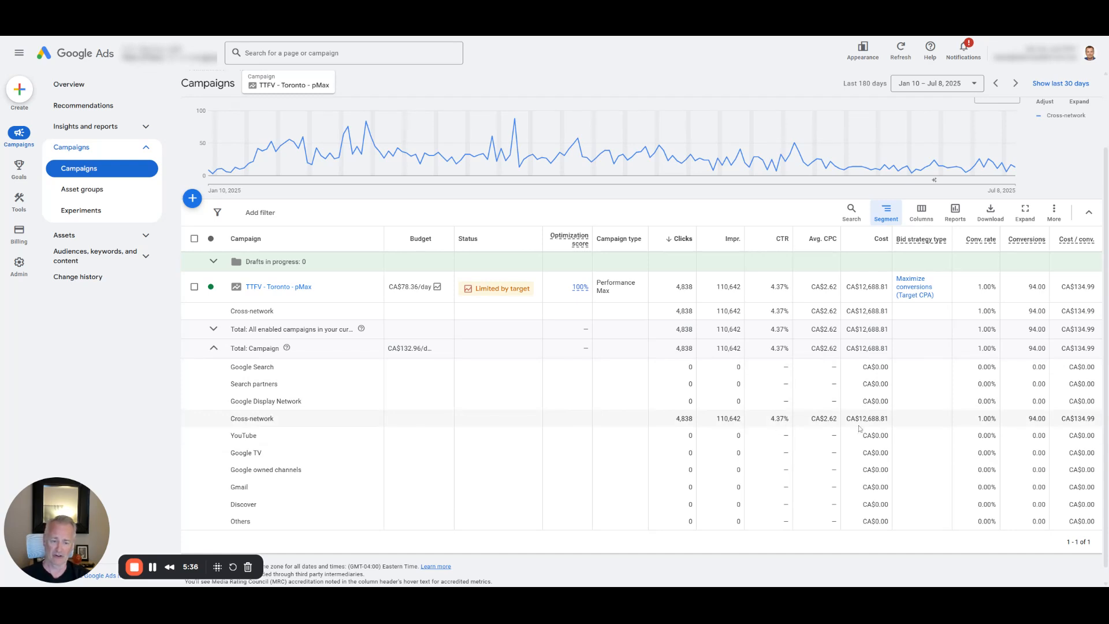
pyautogui.scroll(-1, 798, 424)
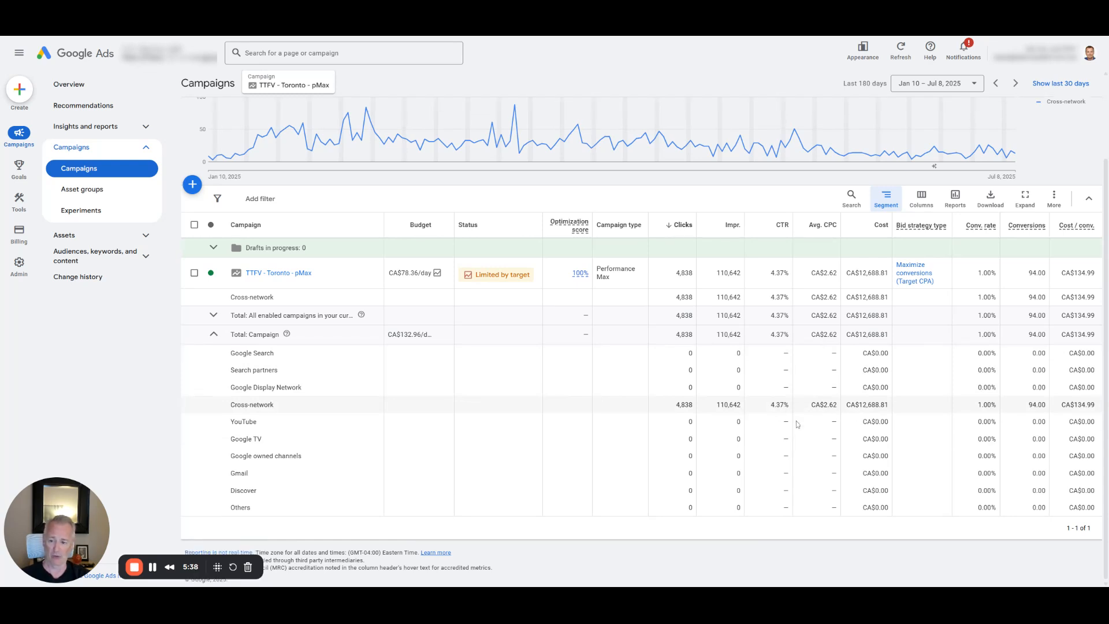
pyautogui.scroll(1, 797, 425)
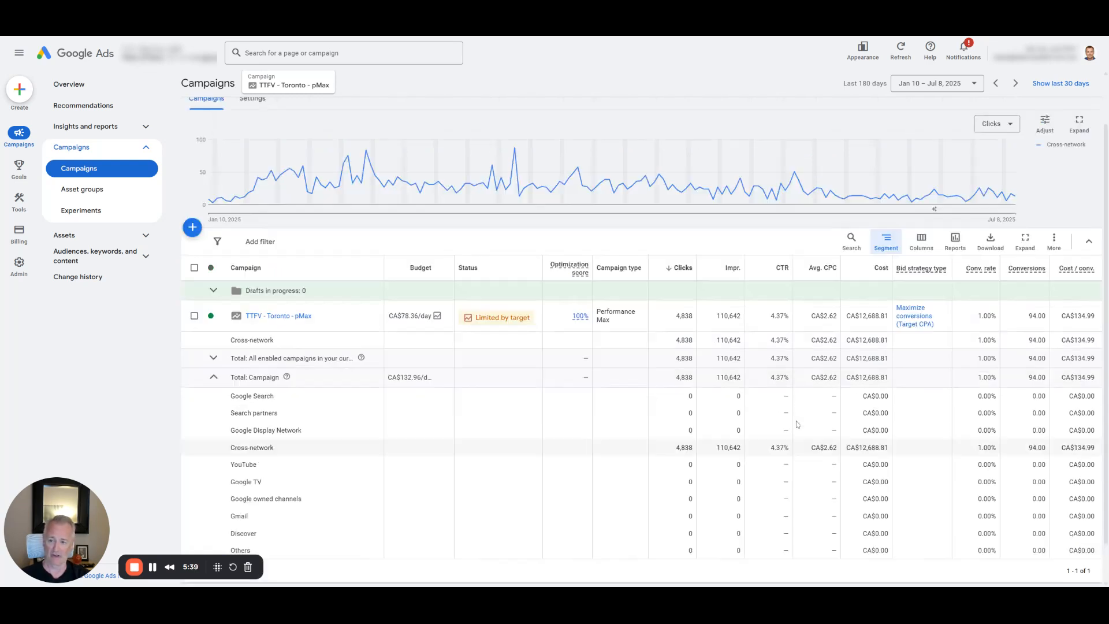
pyautogui.click(213, 359)
pyautogui.click(213, 359)
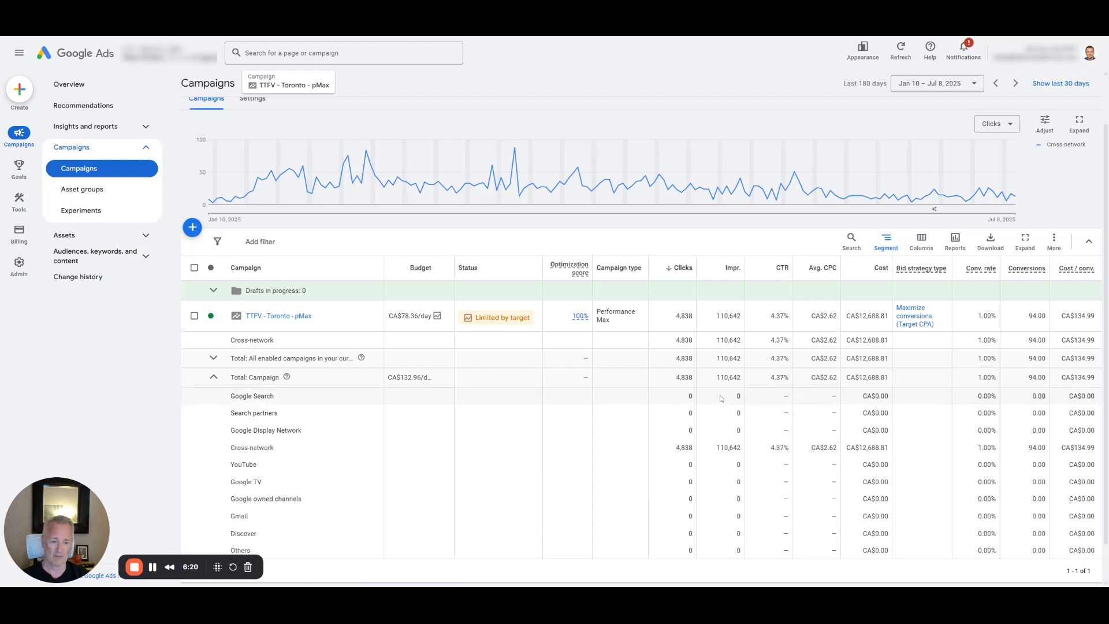
# - Segment the campaign table by Top vs. Other and review the ad placement rows
pyautogui.scroll(1, 695, 459)
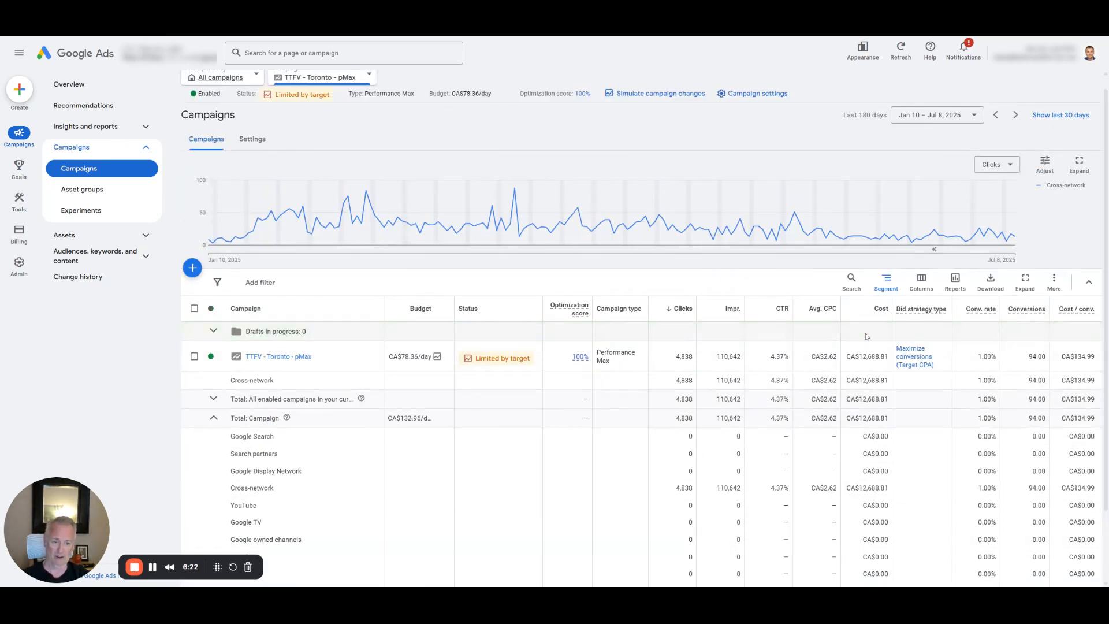
pyautogui.click(887, 285)
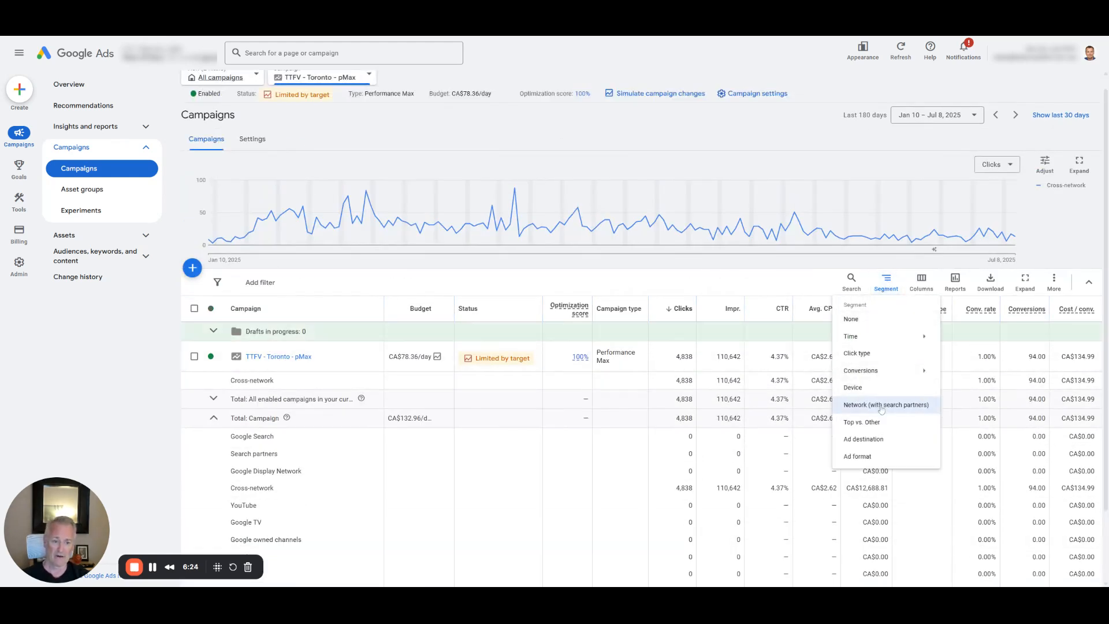
pyautogui.click(880, 425)
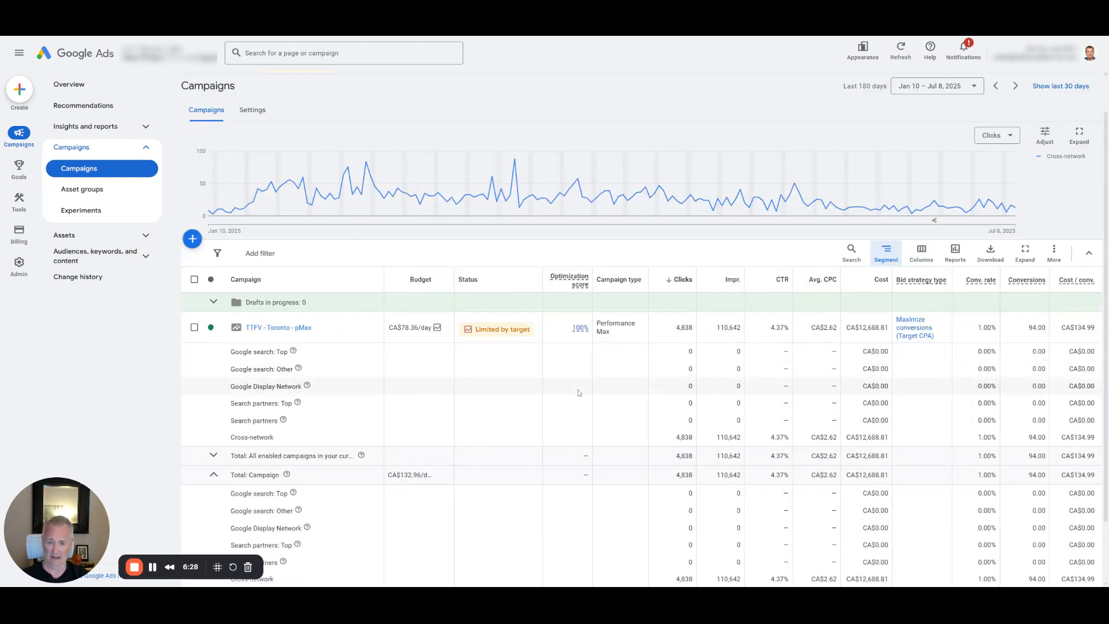
pyautogui.scroll(-1, 632, 393)
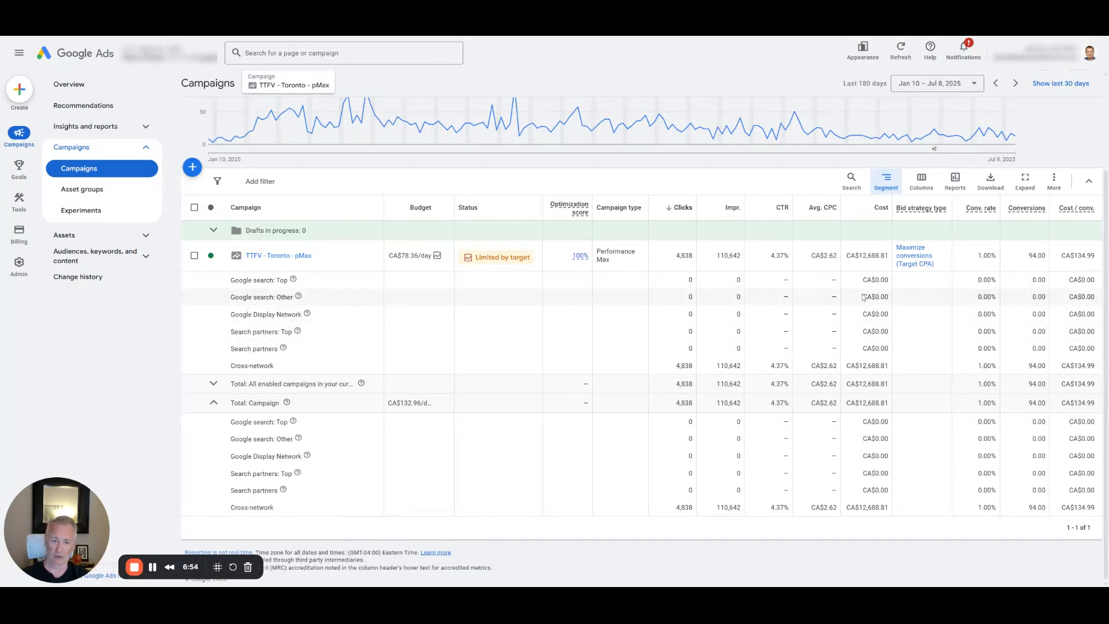
# - Segment the campaign table by ad destination and review clicks, cost and conversions for each destination
pyautogui.scroll(2, 866, 298)
pyautogui.click(890, 298)
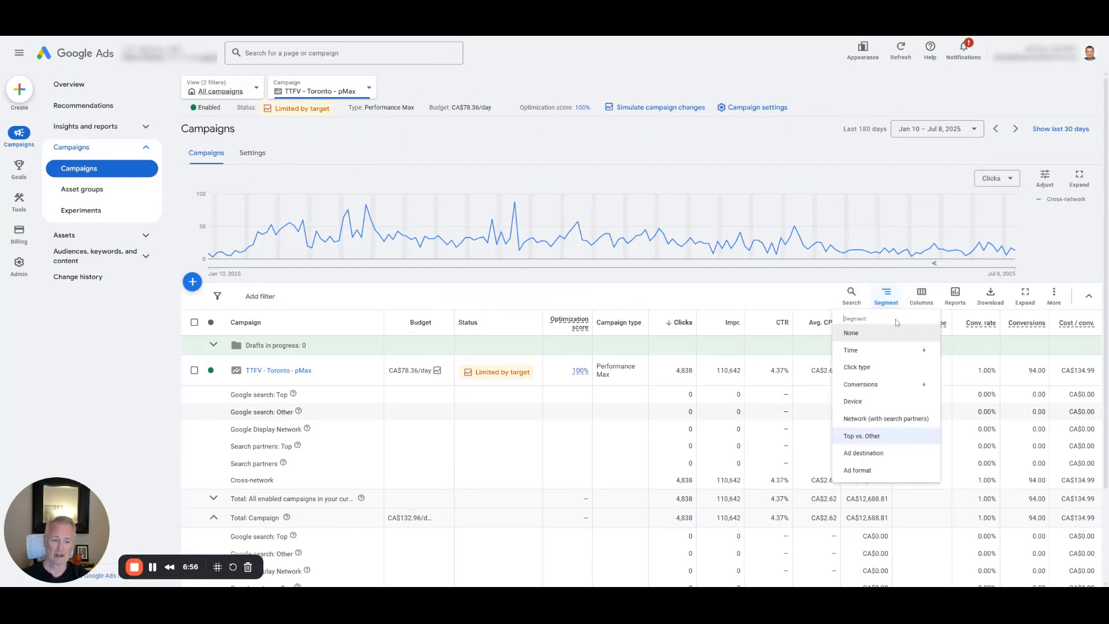
pyautogui.click(887, 457)
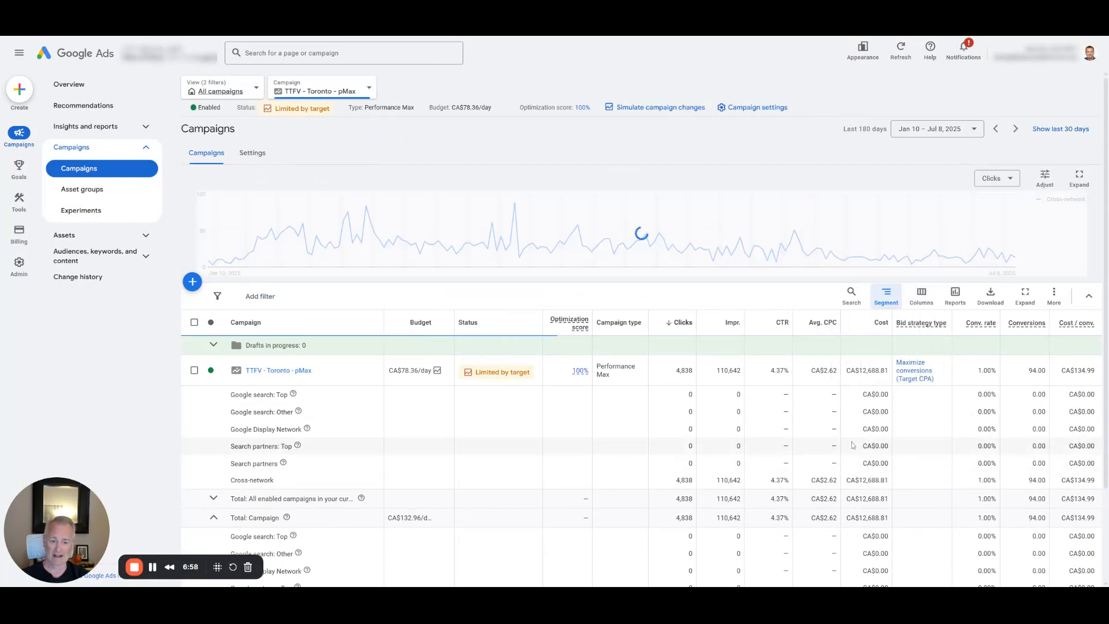
pyautogui.scroll(-1, 722, 399)
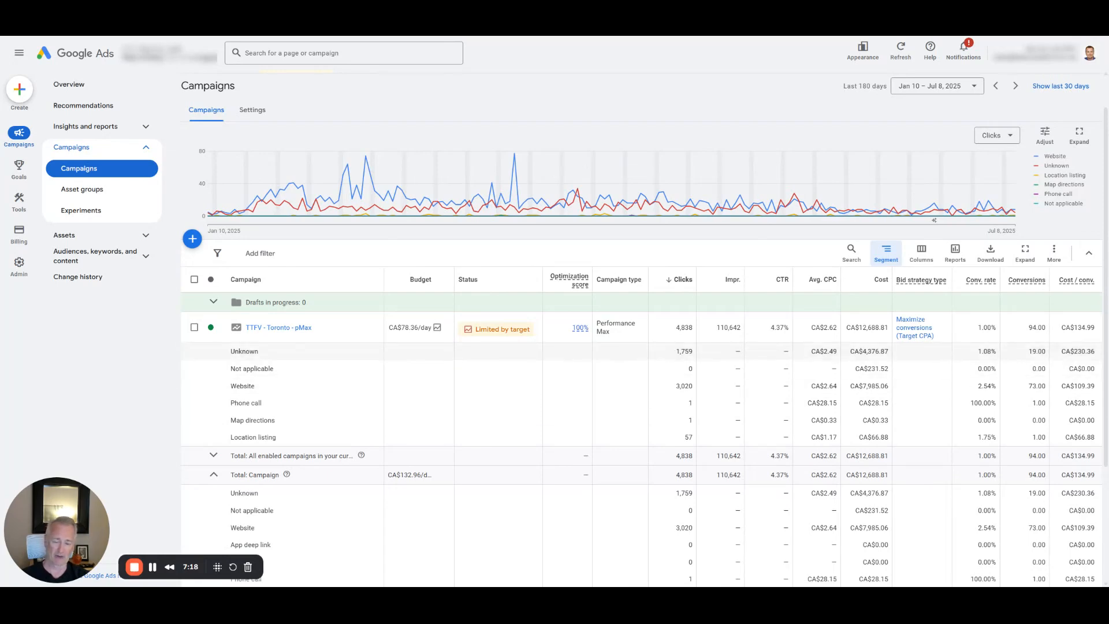
# - Segment the campaign table by ad format
pyautogui.click(887, 255)
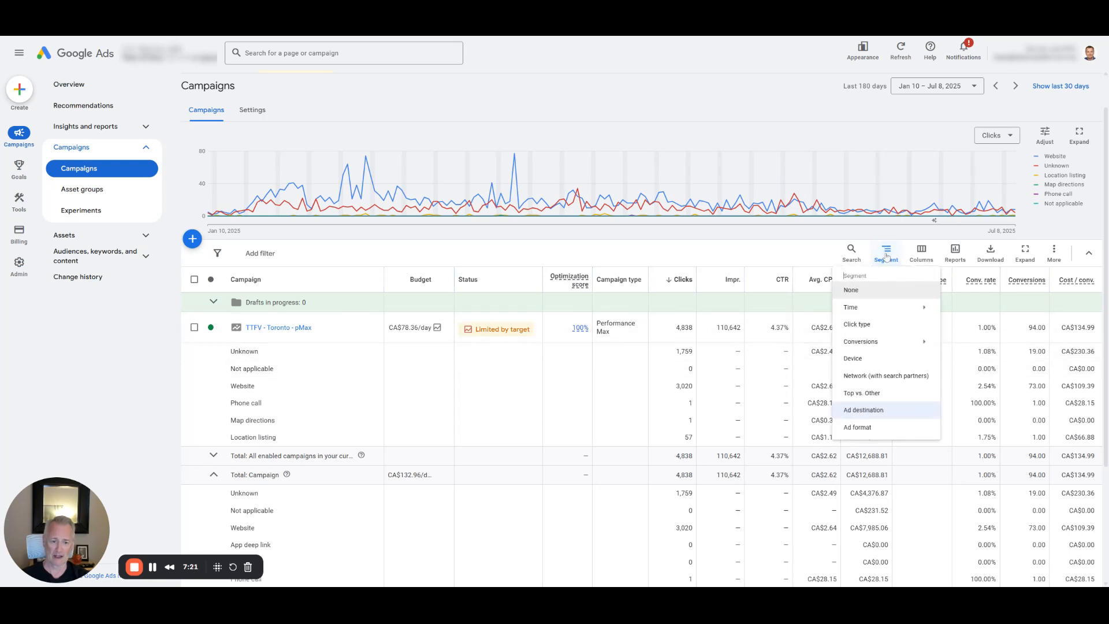
pyautogui.click(883, 429)
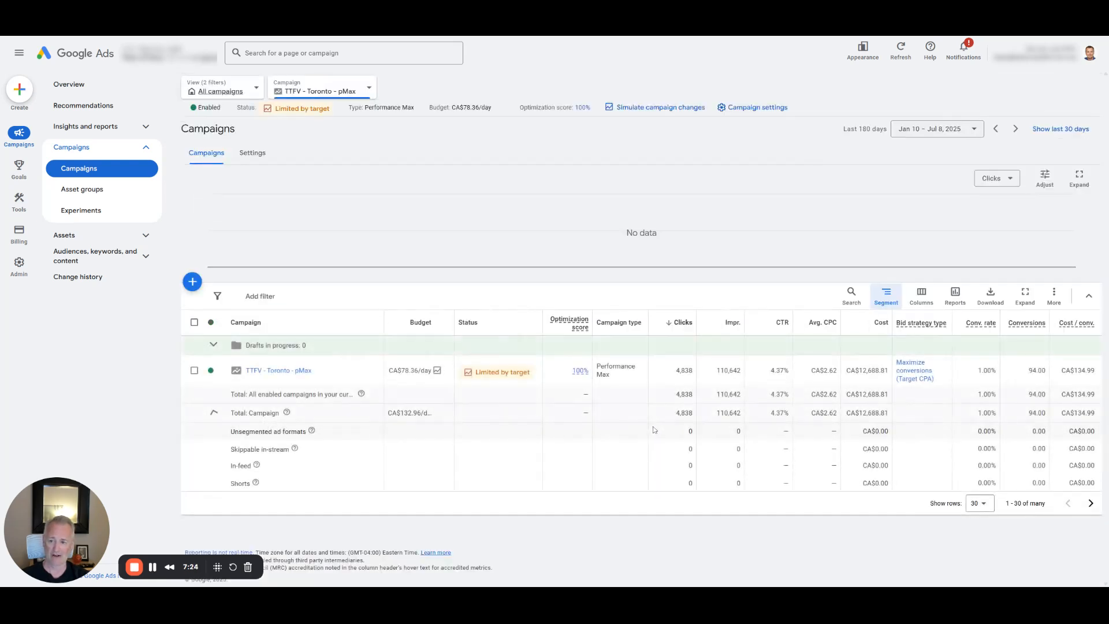